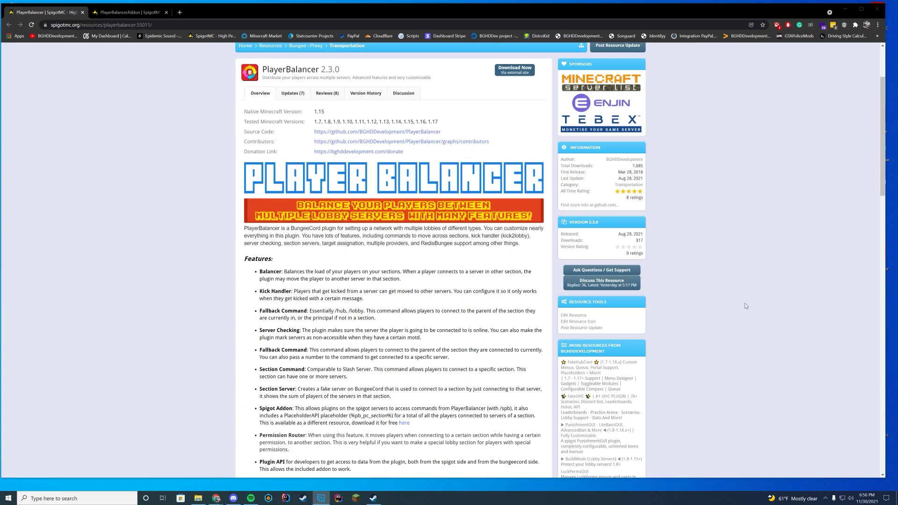
# - Scroll down the PlayerBalancer 2.3.0 resource page to read its description and features list
pyautogui.scroll(-4, 746, 306)
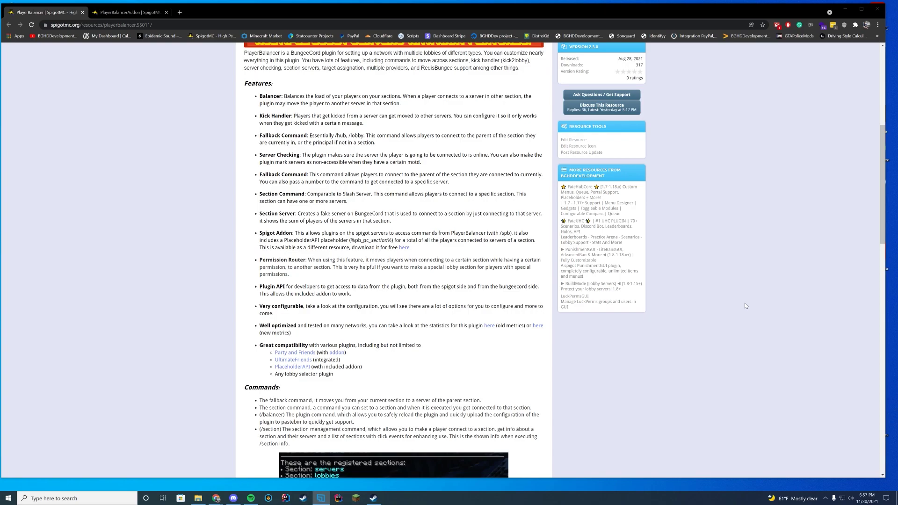
# - Read further through PlayerBalancer's features, then switch to the PlayerBalancerAddon 2.3.0 tab
pyautogui.scroll(-1, 673, 407)
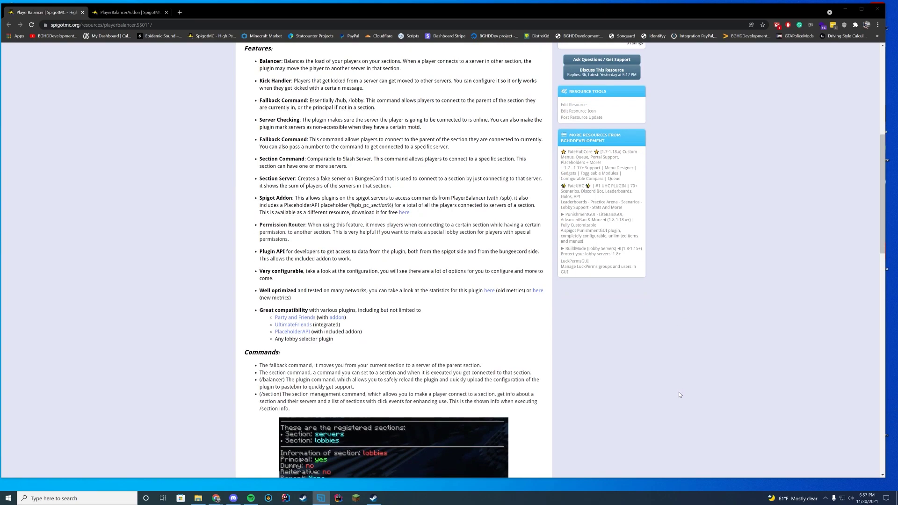
pyautogui.hotkey('ctrl', 'Tab')
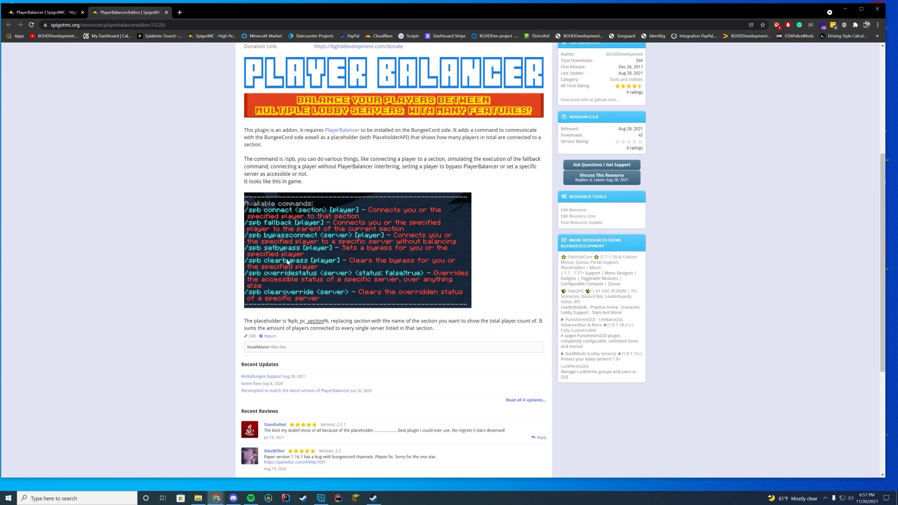
# - Back on PlayerBalancer's page, review the configuration sample and open the Developer API docs in a background tab
pyautogui.click(35, 15)
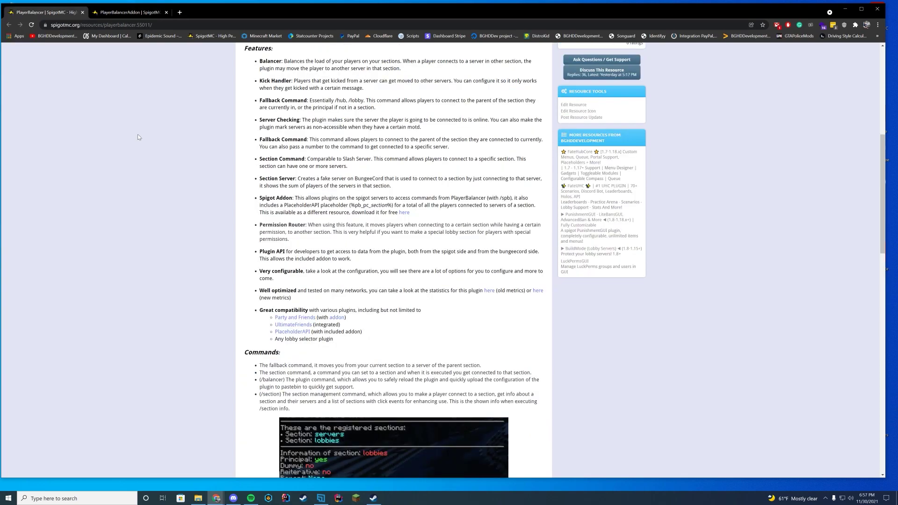
pyautogui.scroll(-3, 150, 214)
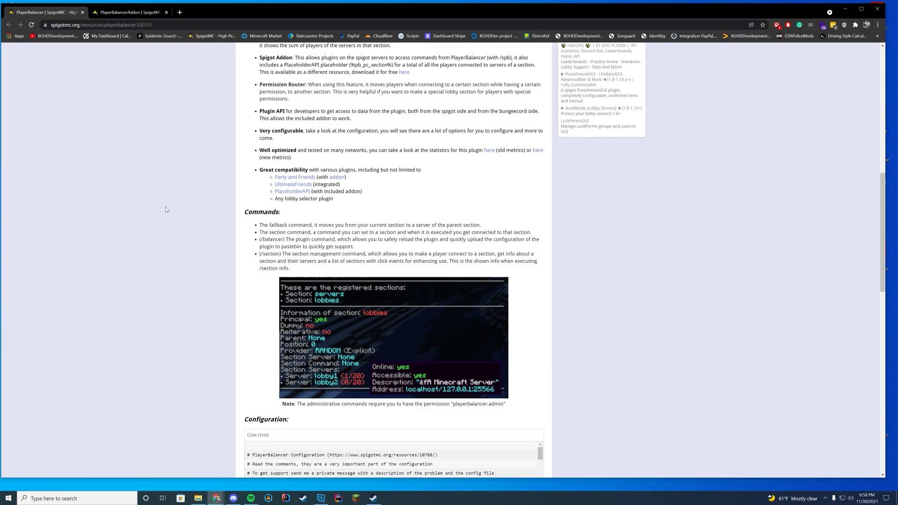
pyautogui.scroll(3, 204, 192)
pyautogui.scroll(-5, 203, 191)
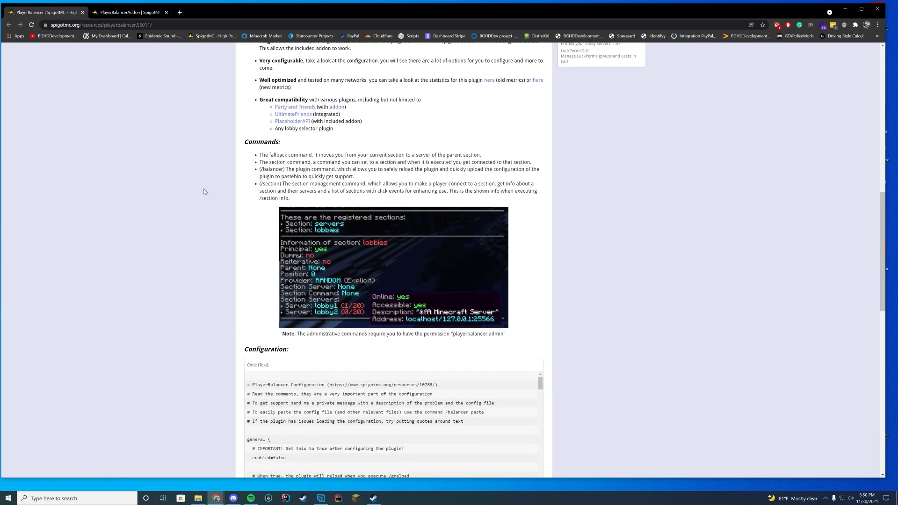
pyautogui.scroll(-2, 204, 192)
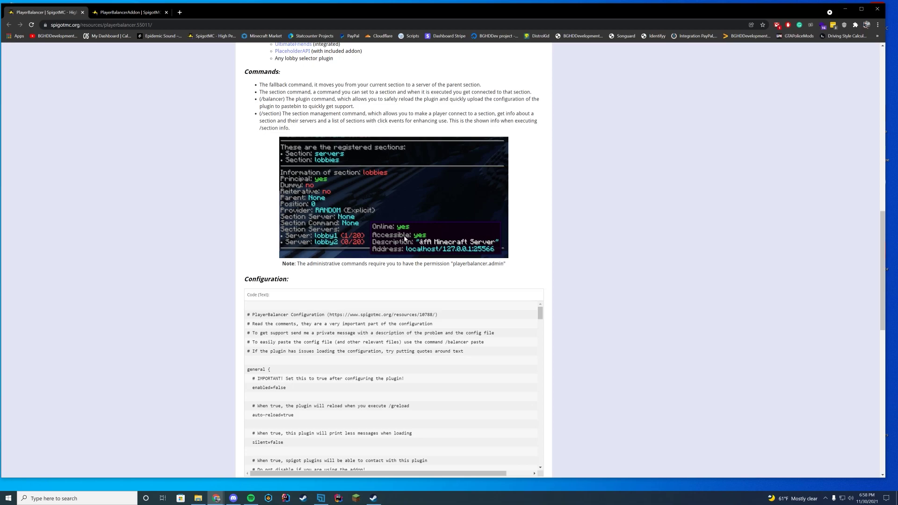
pyautogui.scroll(-1, 591, 226)
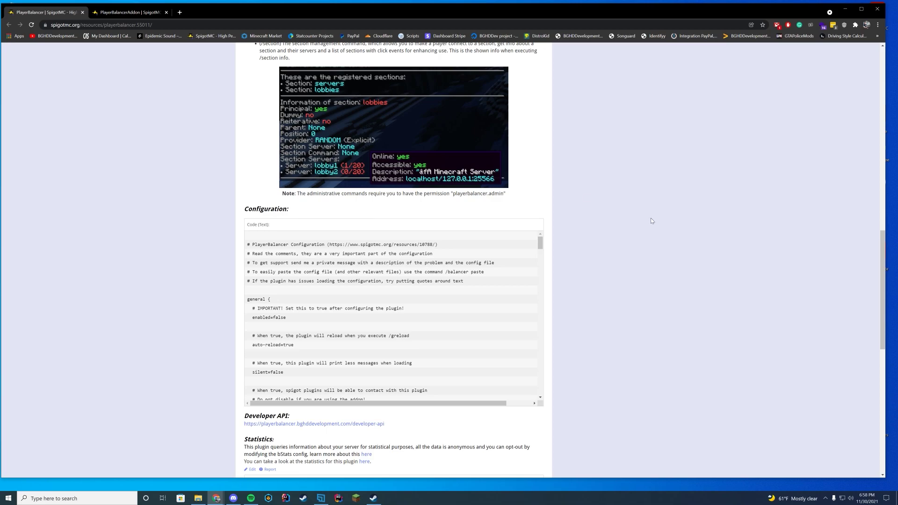
pyautogui.scroll(-3, 640, 210)
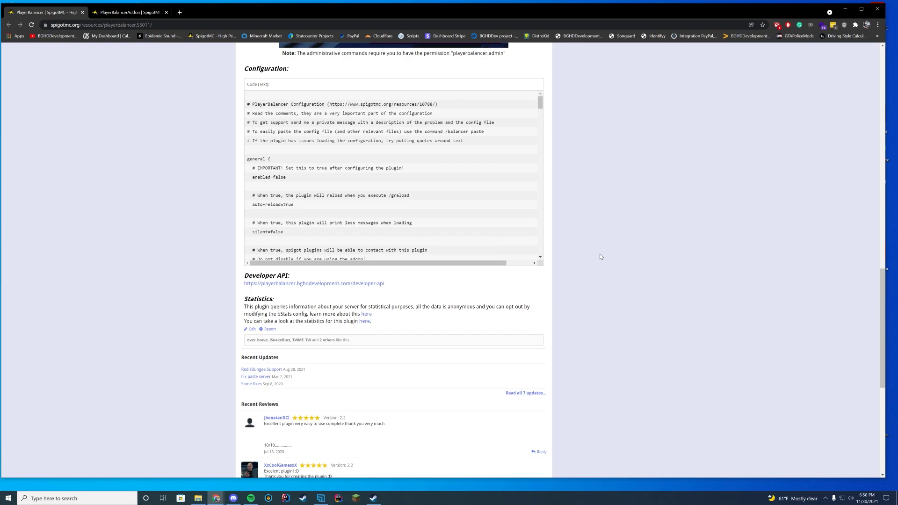
pyautogui.scroll(-3, 611, 252)
pyautogui.middleClick(374, 179)
# - Bring up the Developer API docs and review the overview and the playerbalancer:main channel
pyautogui.click(126, 12)
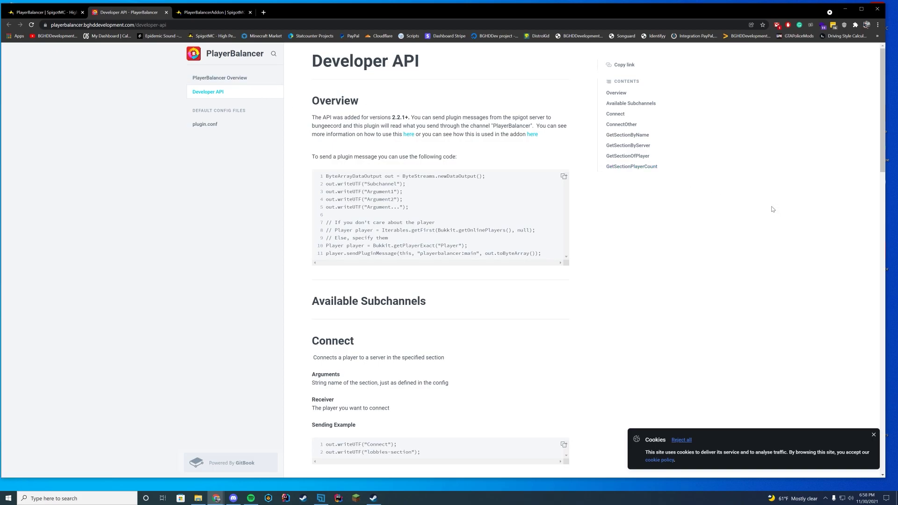
pyautogui.scroll(-3, 773, 209)
pyautogui.scroll(2, 772, 210)
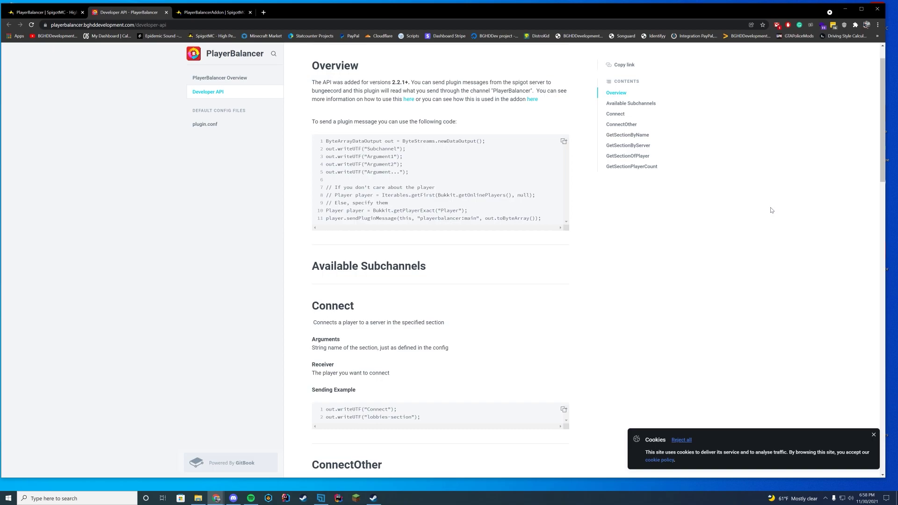
pyautogui.scroll(-3, 772, 211)
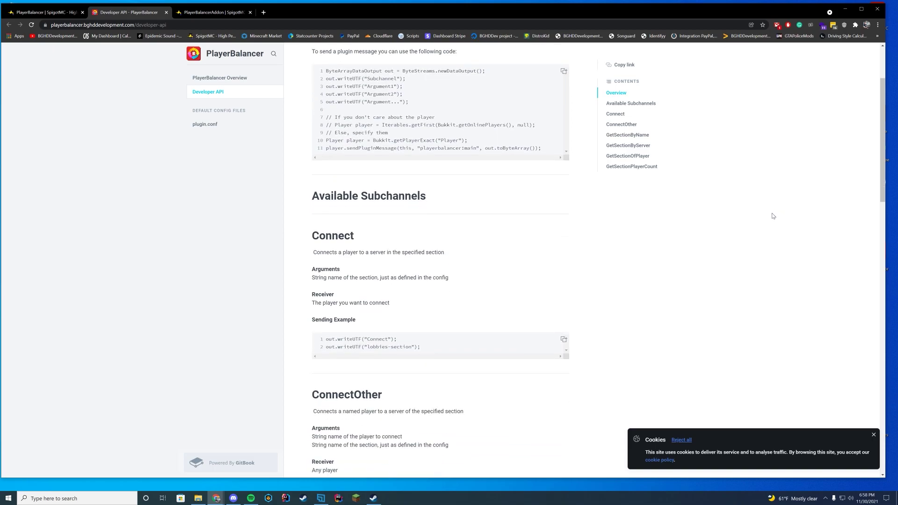
pyautogui.scroll(1, 773, 216)
pyautogui.moveTo(420, 114); pyautogui.dragTo(477, 113)
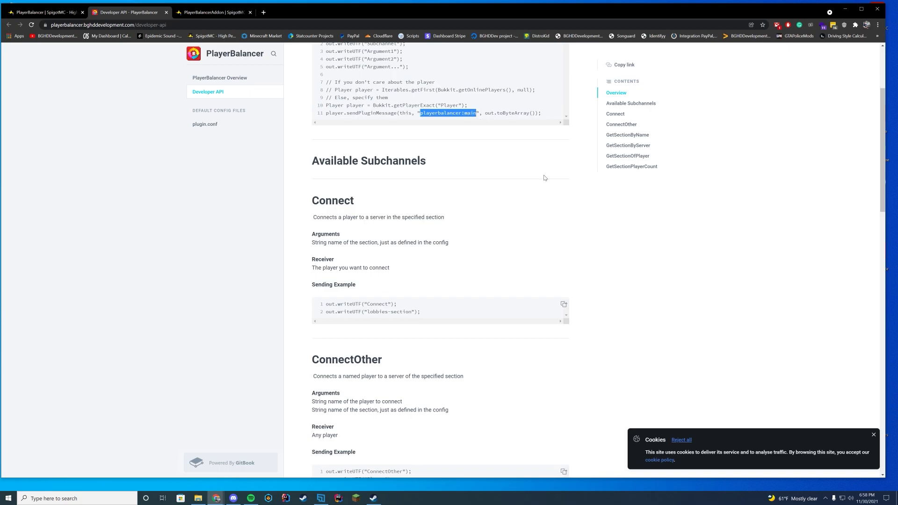
pyautogui.click(518, 128)
# - Study the Connect, ConnectOther and GetSectionByName subchannel examples, highlighting key lines
pyautogui.scroll(-2, 543, 251)
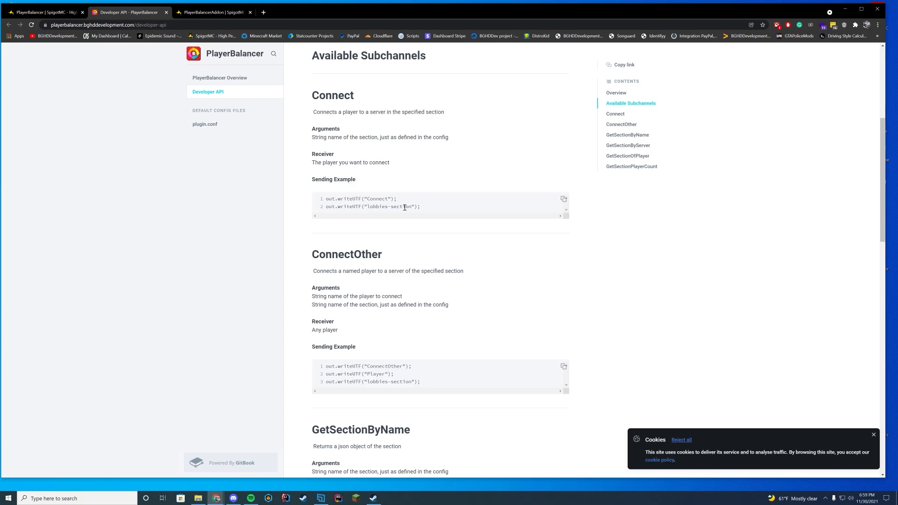
pyautogui.moveTo(412, 207); pyautogui.dragTo(364, 207)
pyautogui.scroll(-2, 582, 265)
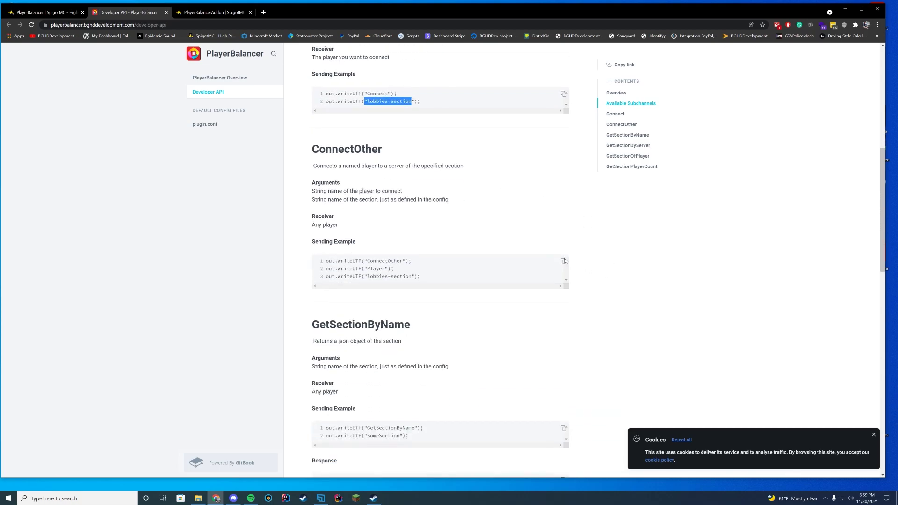
pyautogui.click(393, 270)
pyautogui.moveTo(358, 269); pyautogui.dragTo(395, 270)
pyautogui.click(395, 278)
pyautogui.scroll(-3, 656, 282)
pyautogui.doubleClick(386, 295)
pyautogui.scroll(-4, 490, 275)
pyautogui.click(385, 165)
# - Scroll through the remaining subchannels down to GetSectionPlayerCount, then minimize the browser
pyautogui.scroll(-2, 503, 265)
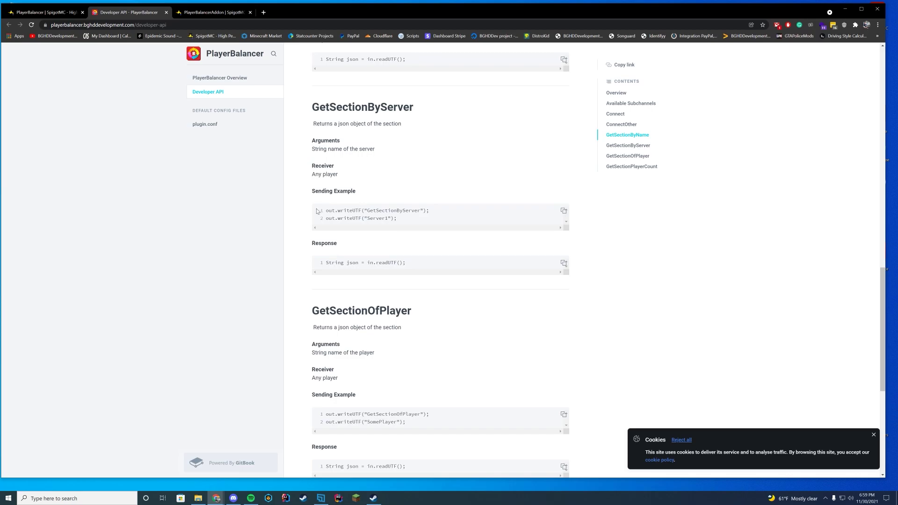
pyautogui.scroll(-5, 531, 276)
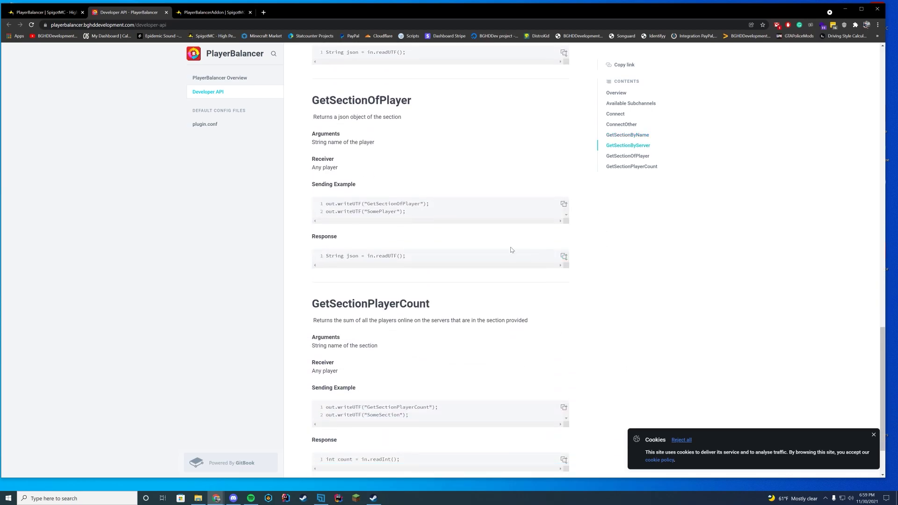
pyautogui.scroll(-1, 564, 269)
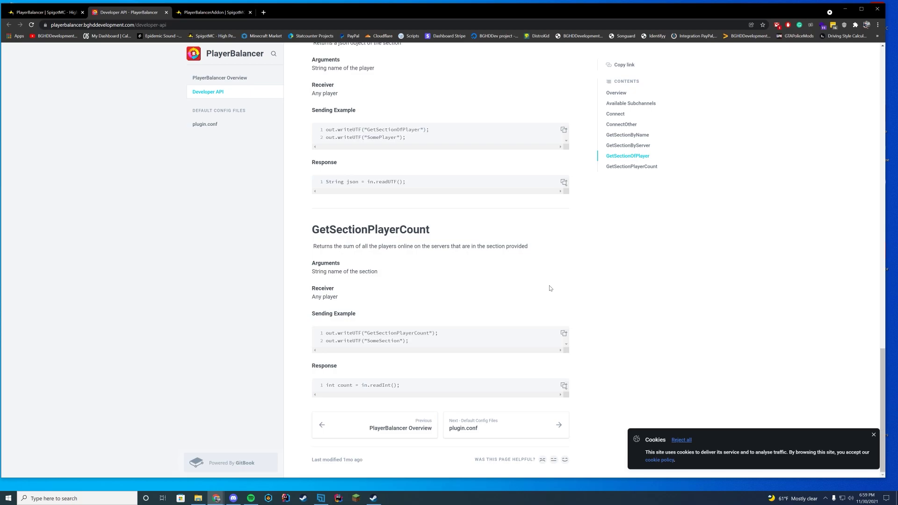
pyautogui.scroll(15, 698, 315)
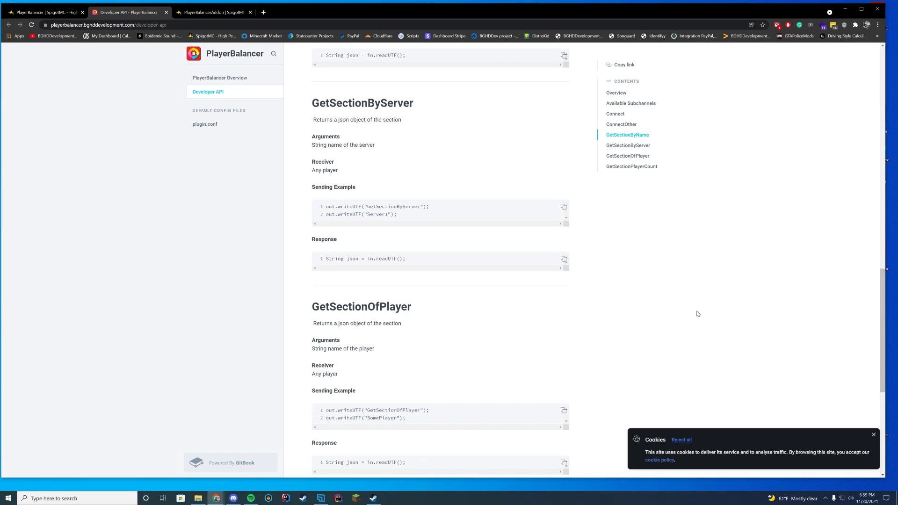
pyautogui.scroll(3, 697, 314)
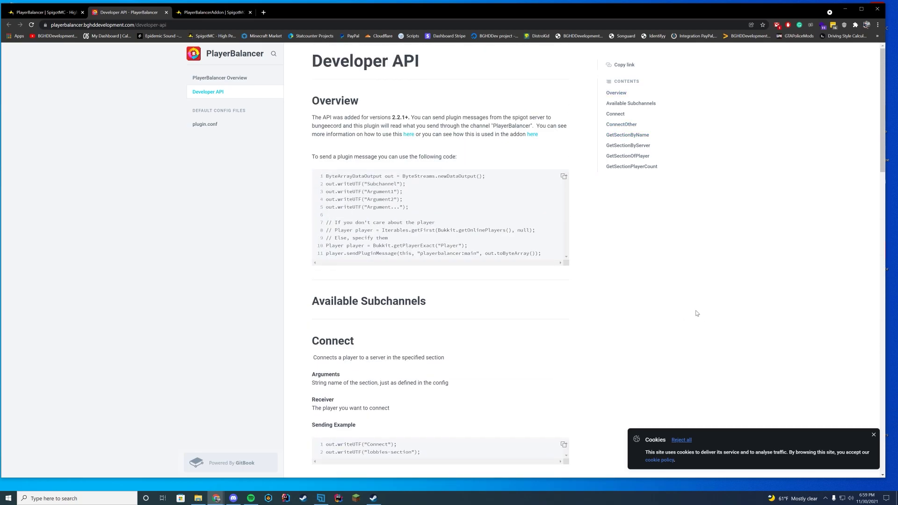
pyautogui.click(845, 10)
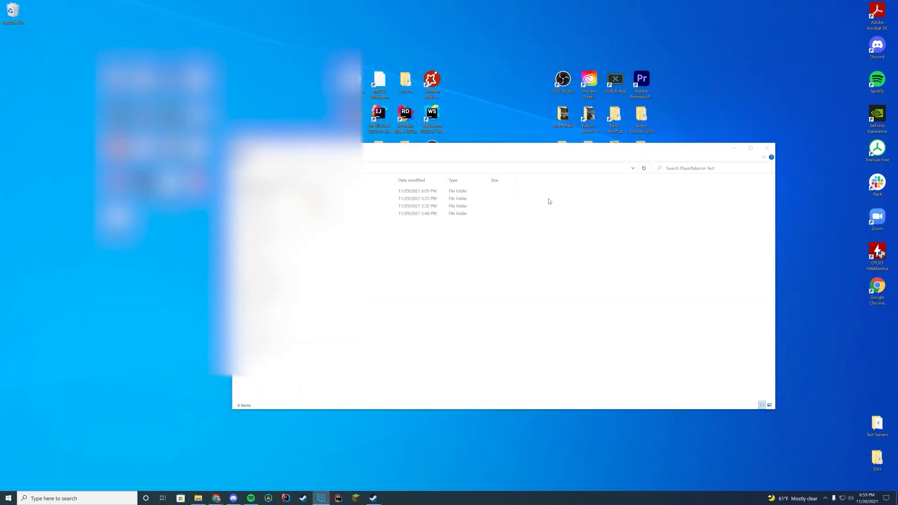
# - Locate the bungee and backend server folders, open bungee and maximize File Explorer
pyautogui.moveTo(510, 151); pyautogui.dragTo(453, 145)
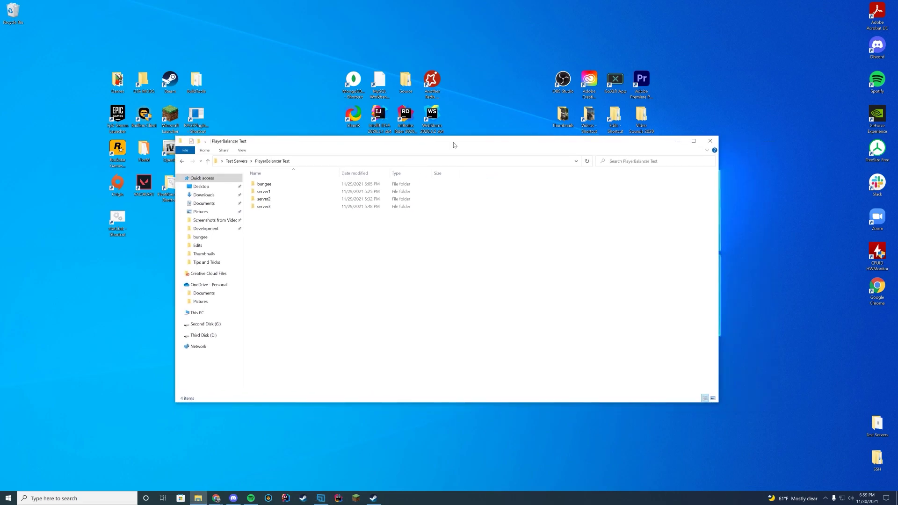
pyautogui.click(298, 184)
pyautogui.moveTo(295, 193)
pyautogui.mouseDown()
pyautogui.moveTo(303, 219)
pyautogui.moveTo(292, 200)
pyautogui.mouseUp()
pyautogui.click(294, 194)
pyautogui.click(344, 253)
pyautogui.doubleClick(288, 185)
pyautogui.click(697, 143)
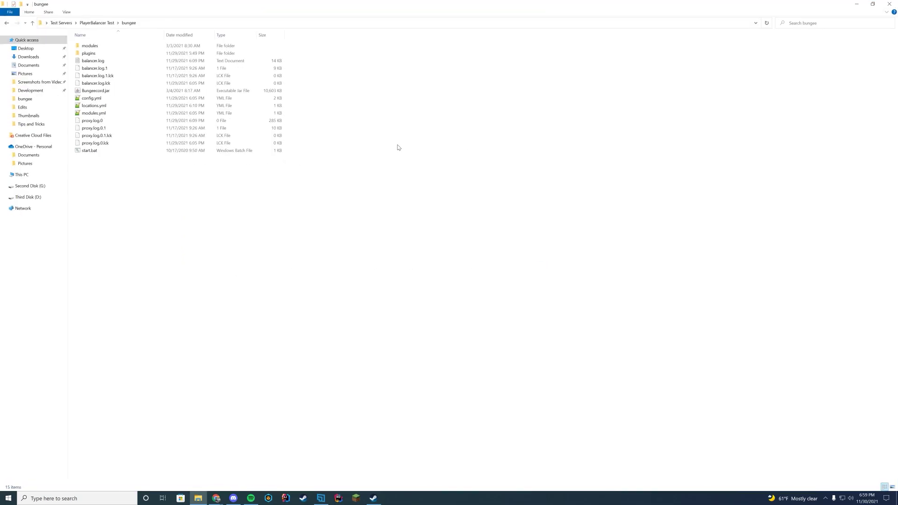
# - Open the plugins folder, note its three .jar files, and open the PlayerBalancer folder
pyautogui.doubleClick(89, 53)
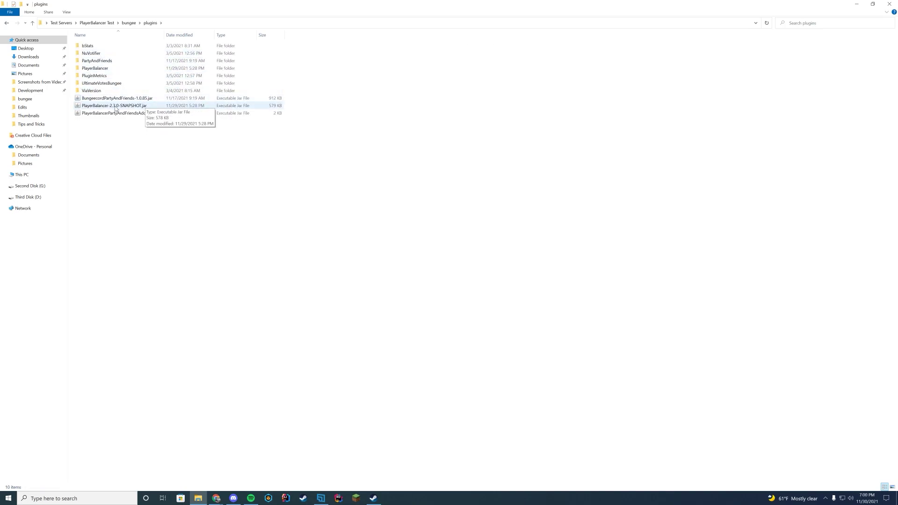
pyautogui.moveTo(134, 131); pyautogui.dragTo(94, 99)
pyautogui.click(131, 156)
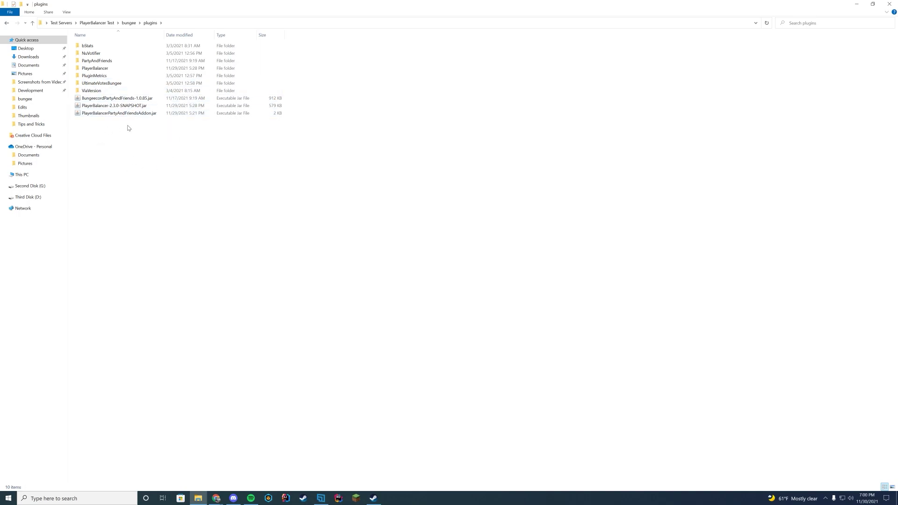
pyautogui.doubleClick(98, 69)
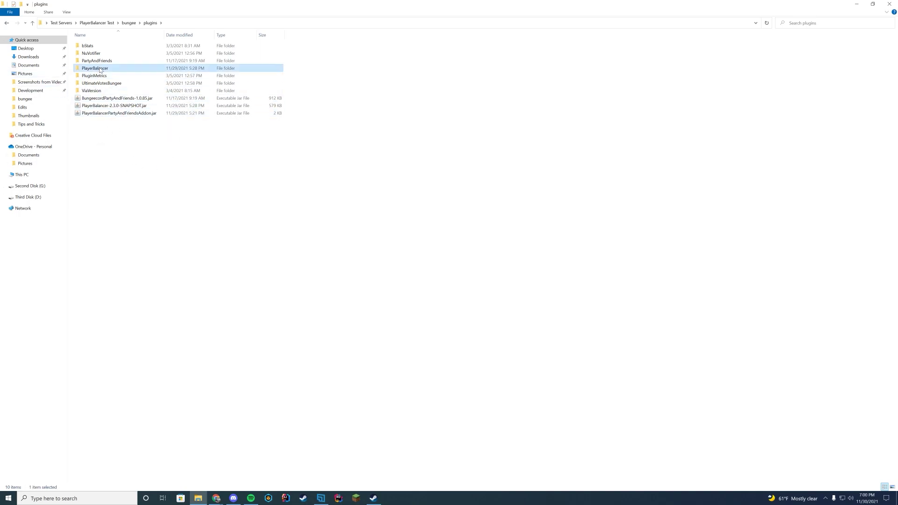
# - Open plugin.conf for editing with Notepad++ from its right-click menu
pyautogui.rightClick(89, 47)
pyautogui.click(330, 87)
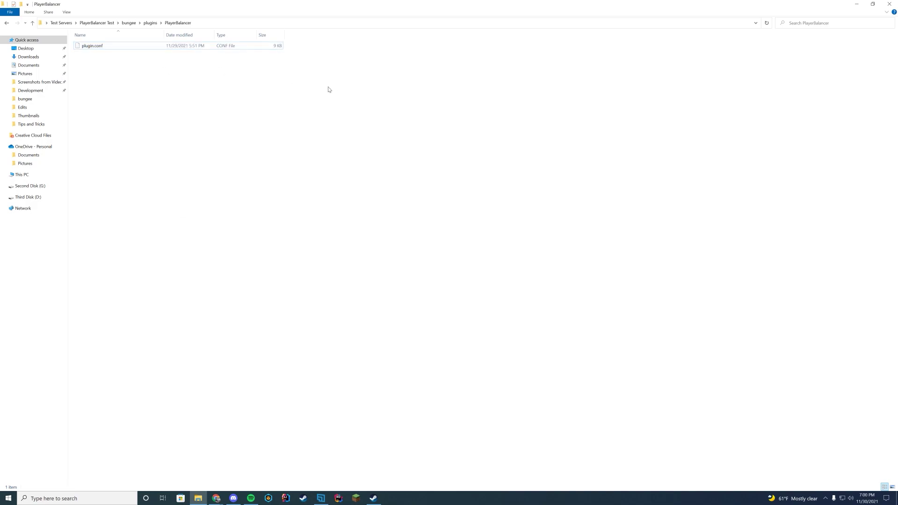
pyautogui.click(143, 45)
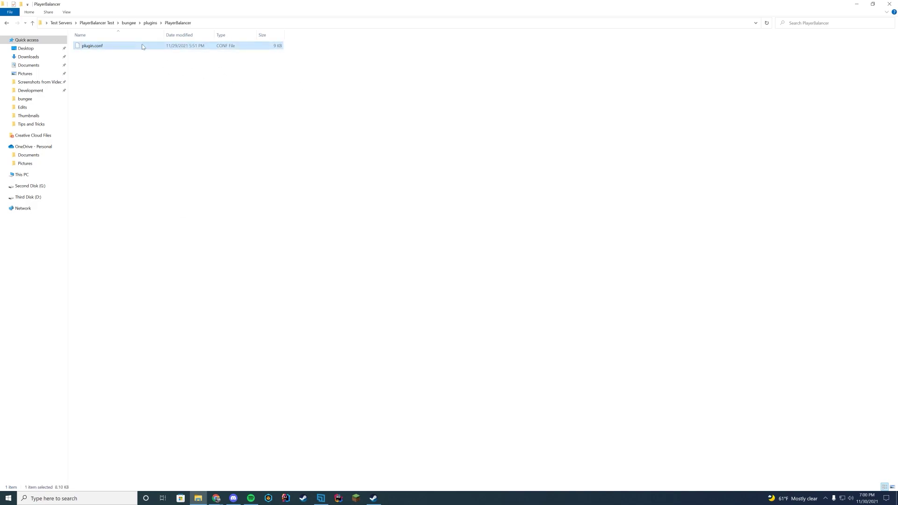
pyautogui.rightClick(141, 43)
pyautogui.click(173, 80)
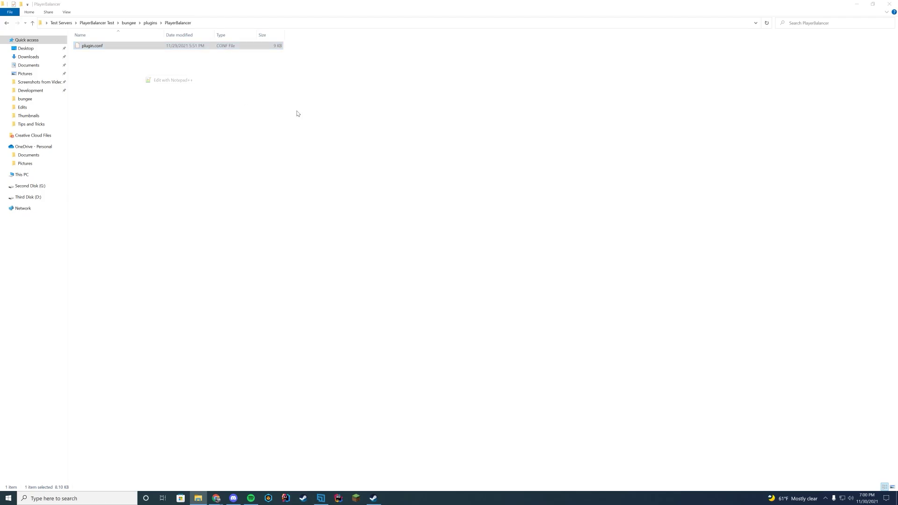
# - Maximize Notepad++ and check the enabled=true setting with its comment at the top of plugin.conf
pyautogui.scroll(14, 591, 251)
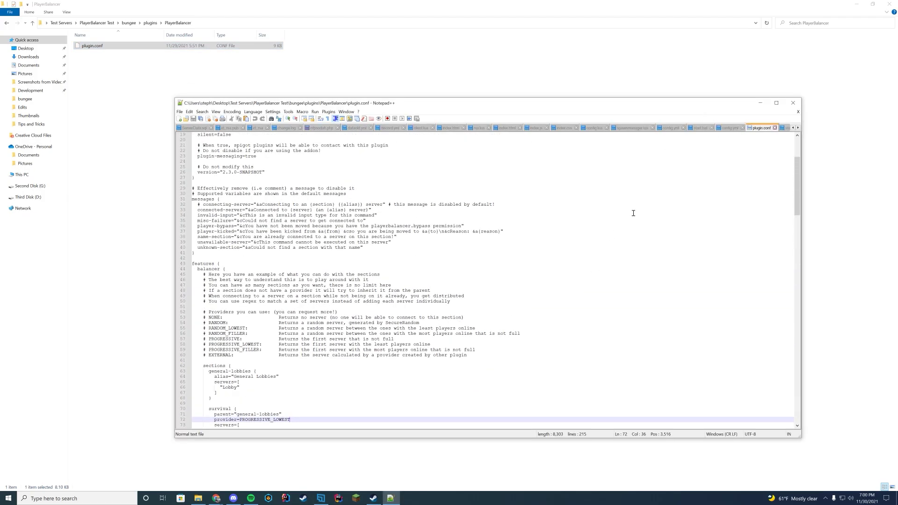
pyautogui.click(776, 103)
pyautogui.scroll(1, 631, 183)
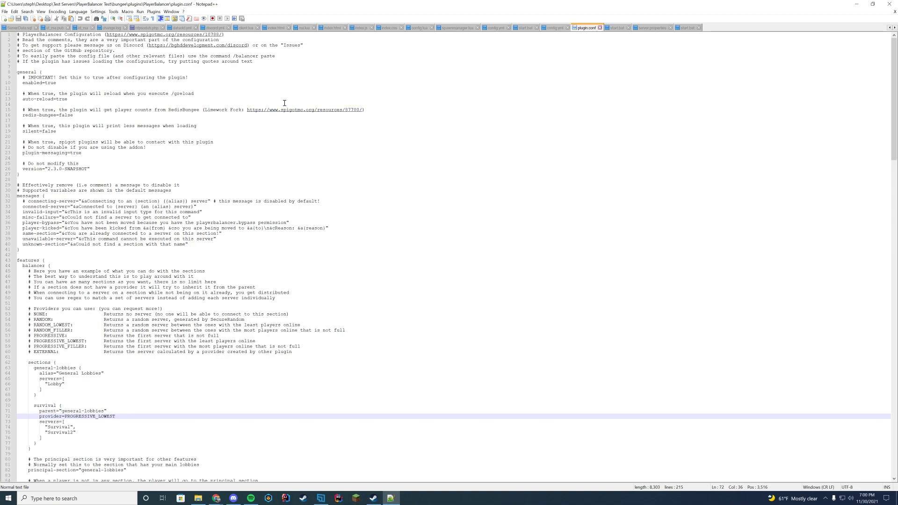
pyautogui.click(78, 83)
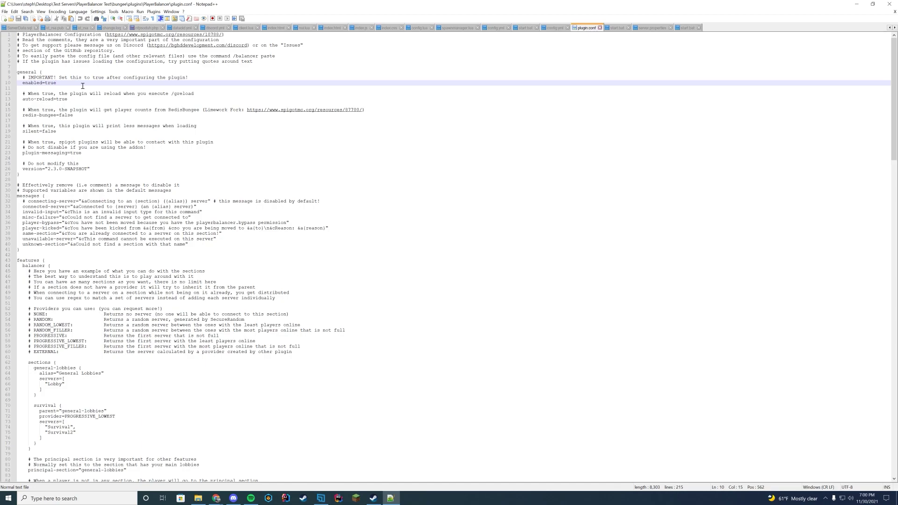
pyautogui.hotkey('shift', 'Up')
pyautogui.hotkey('shift', 'Home')
pyautogui.hotkey('shift', 'Home')
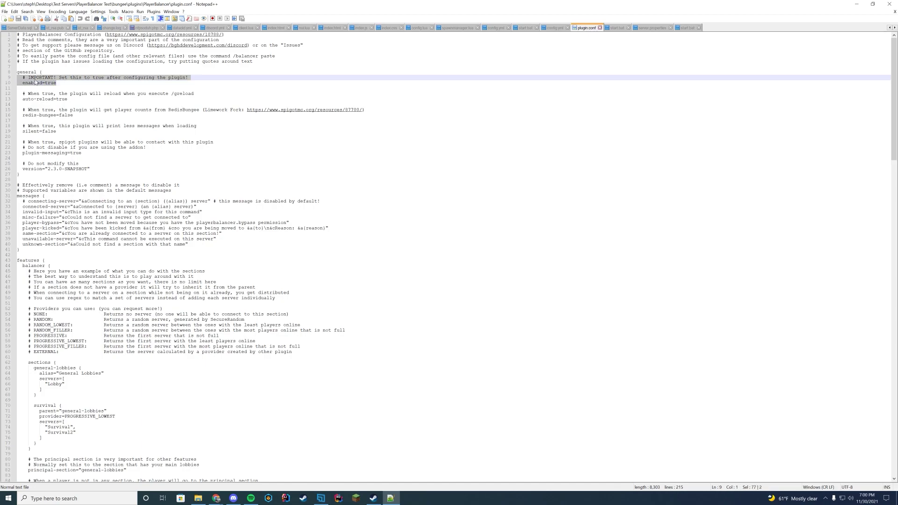
pyautogui.press('Right')
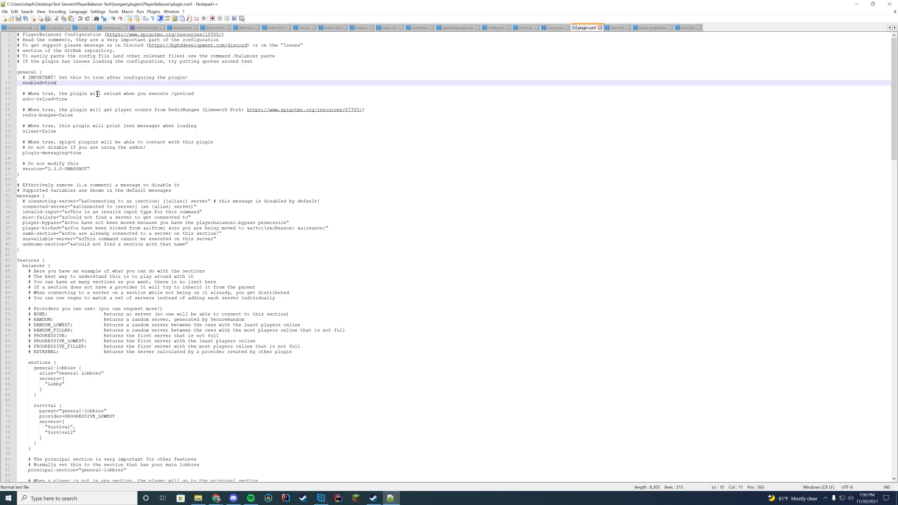
# - Review the auto-reload=true, redis-bungee=false, silent=false and plugin-messaging=true settings
pyautogui.click(96, 99)
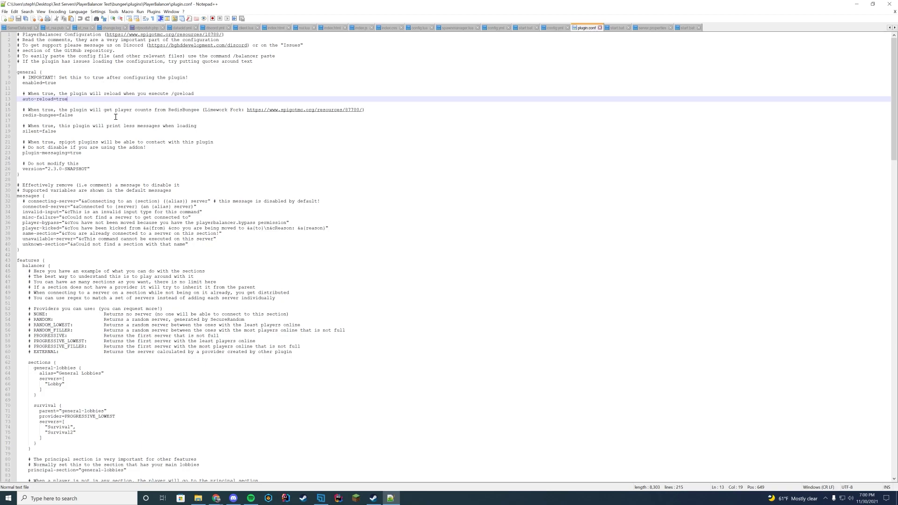
pyautogui.moveTo(211, 115); pyautogui.dragTo(19, 103)
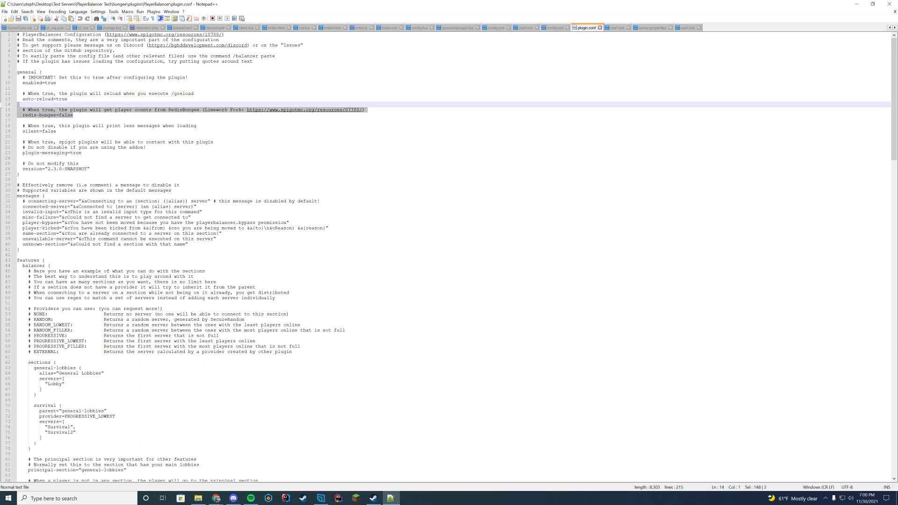
pyautogui.click(216, 110)
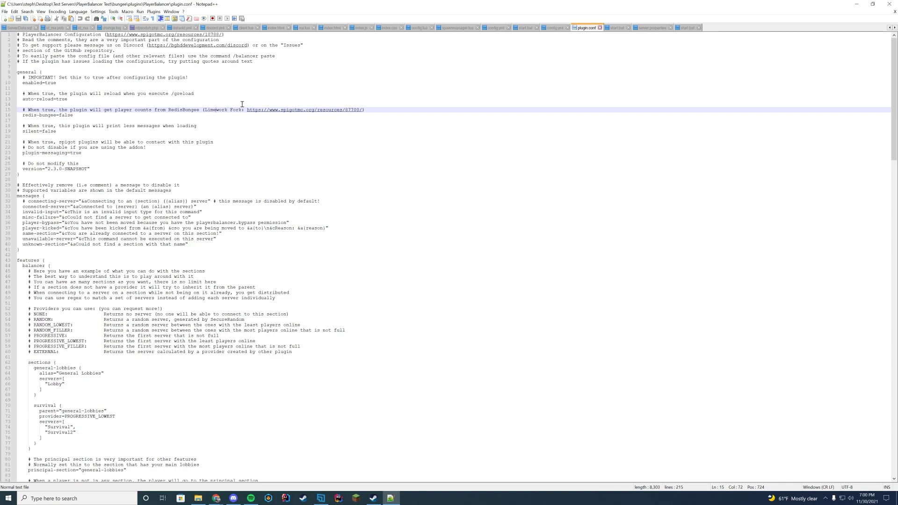
pyautogui.click(86, 115)
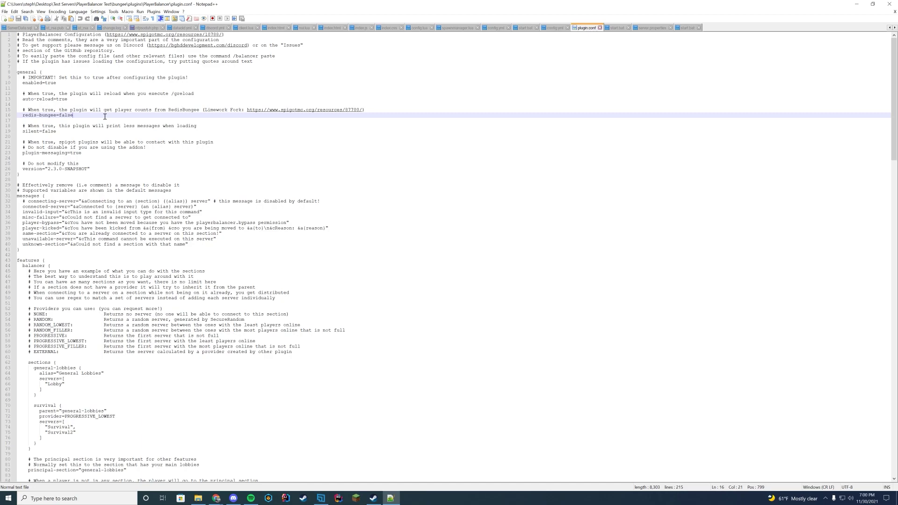
pyautogui.press('Down')
pyautogui.press('Down')
pyautogui.press('Down')
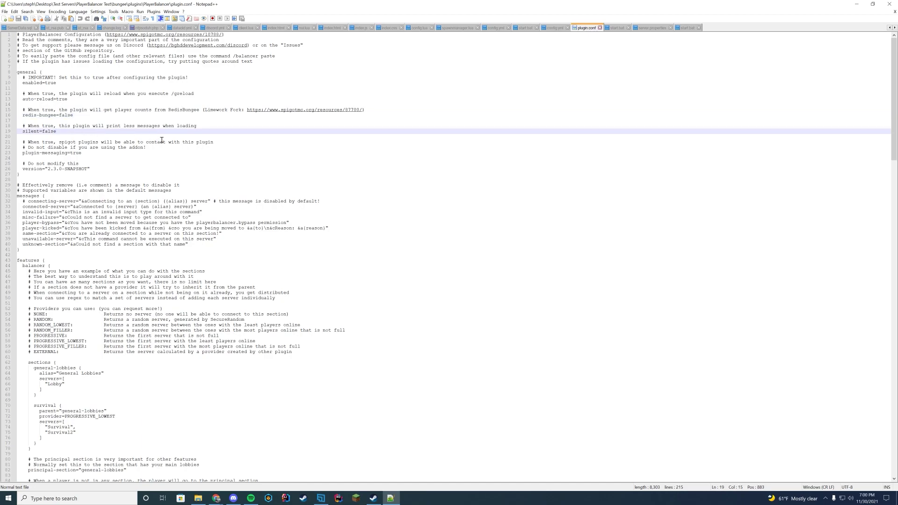
pyautogui.click(90, 153)
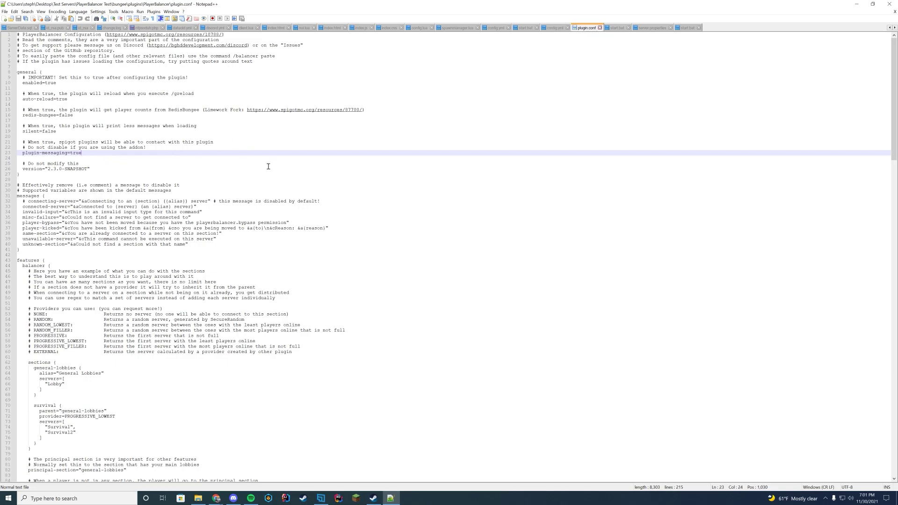
pyautogui.scroll(-4, 269, 167)
pyautogui.moveTo(201, 186); pyautogui.dragTo(18, 136)
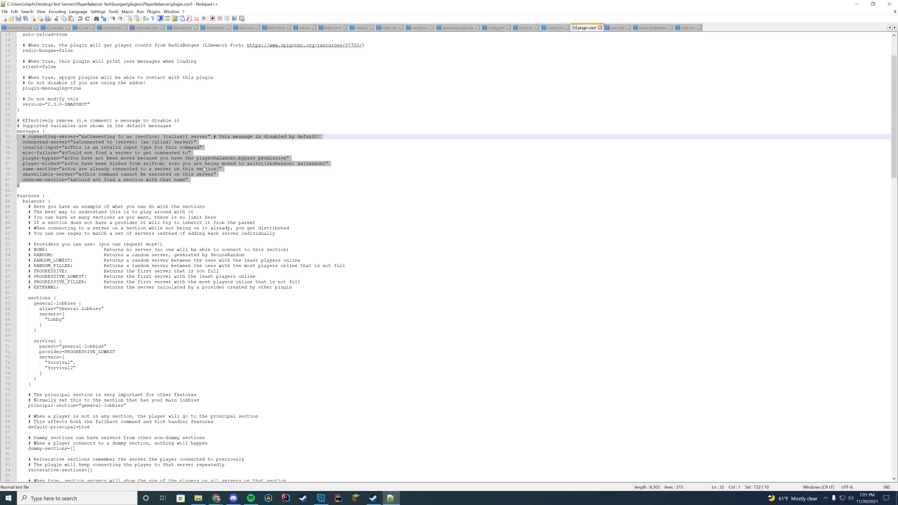